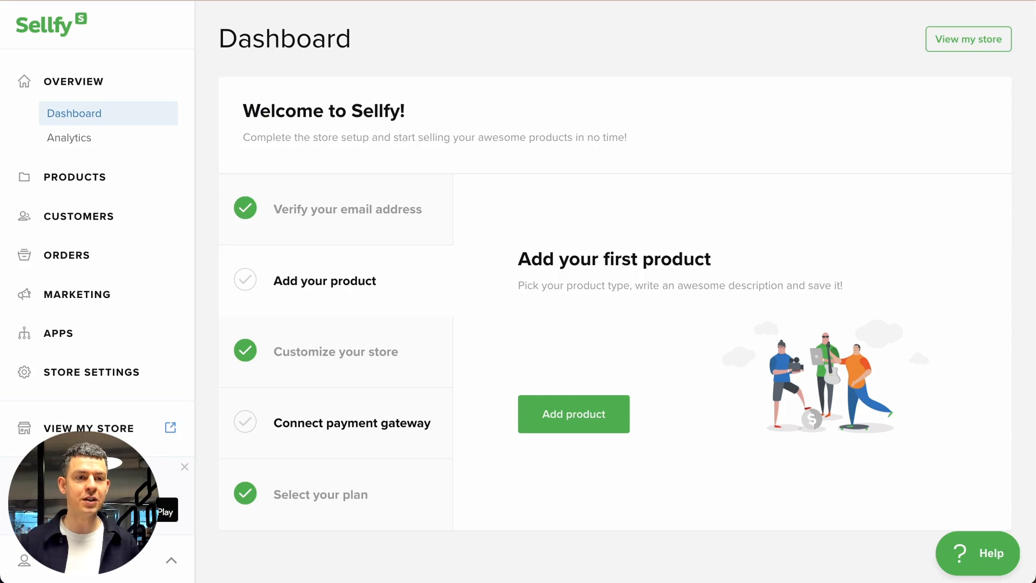
Open the store customizer from the store's customization settings.
scroll(116, 365, "down", 1)
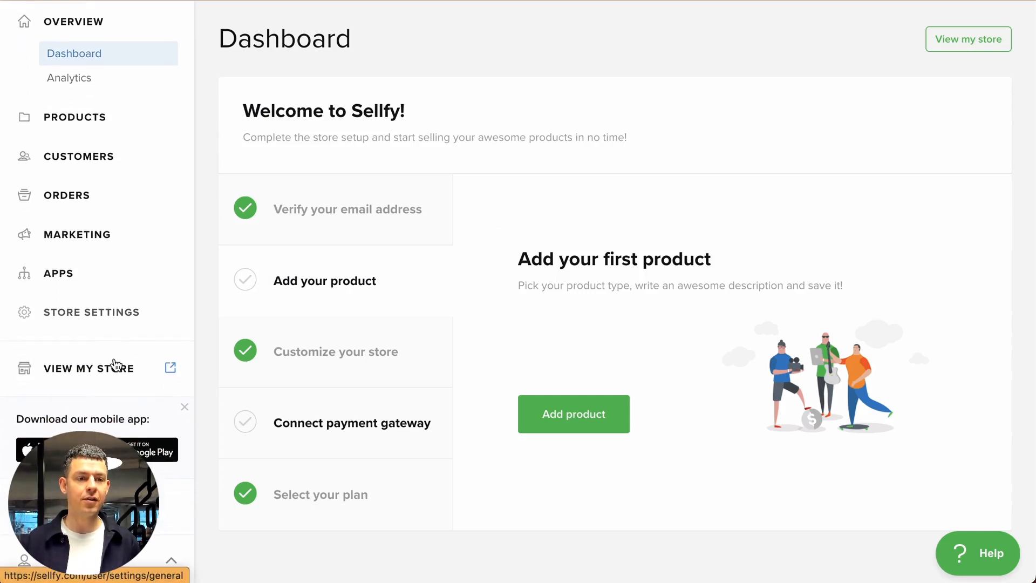
left_click(76, 317)
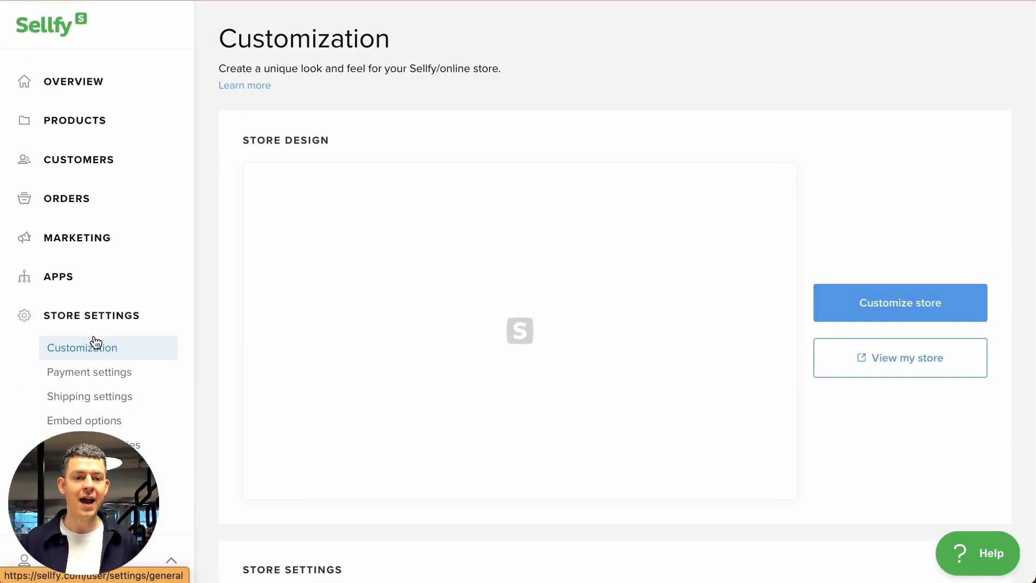
scroll(91, 342, "down", 1)
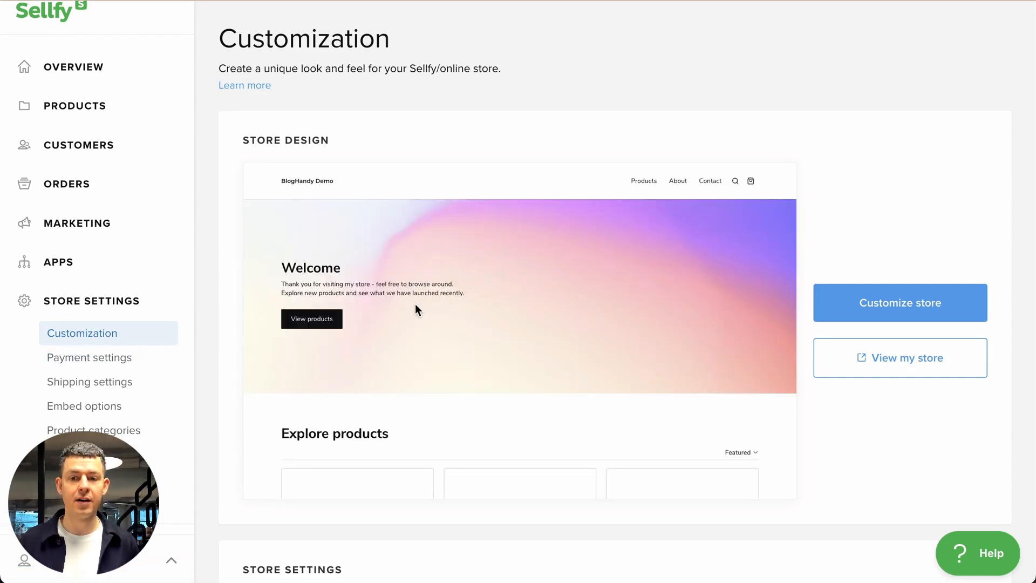
left_click(912, 315)
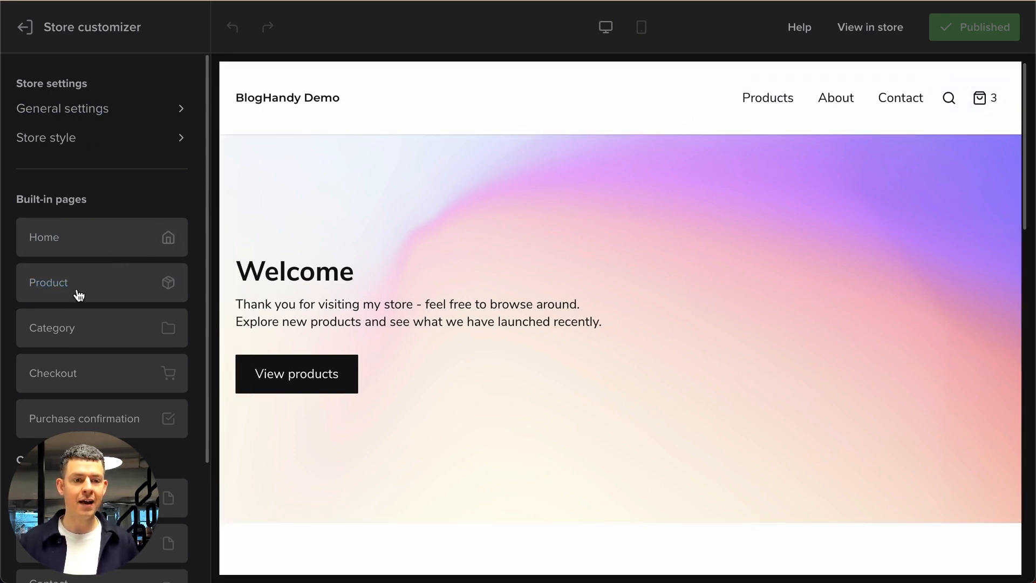
Add a new custom page titled "Blog" with the URL slug /blog.
scroll(95, 419, "down", 2)
scroll(95, 419, "down", 1)
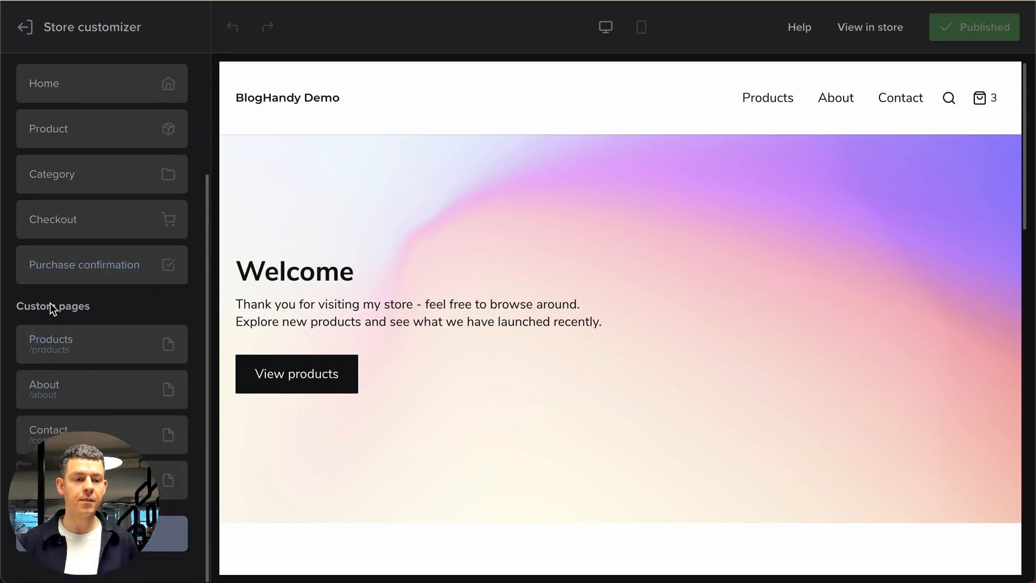
left_click(102, 534)
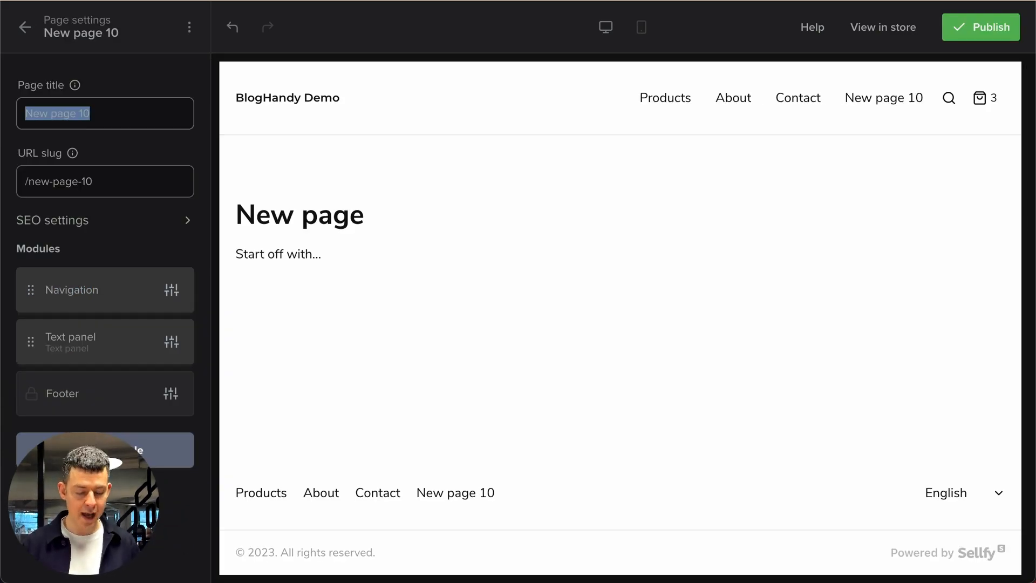
type("Blog")
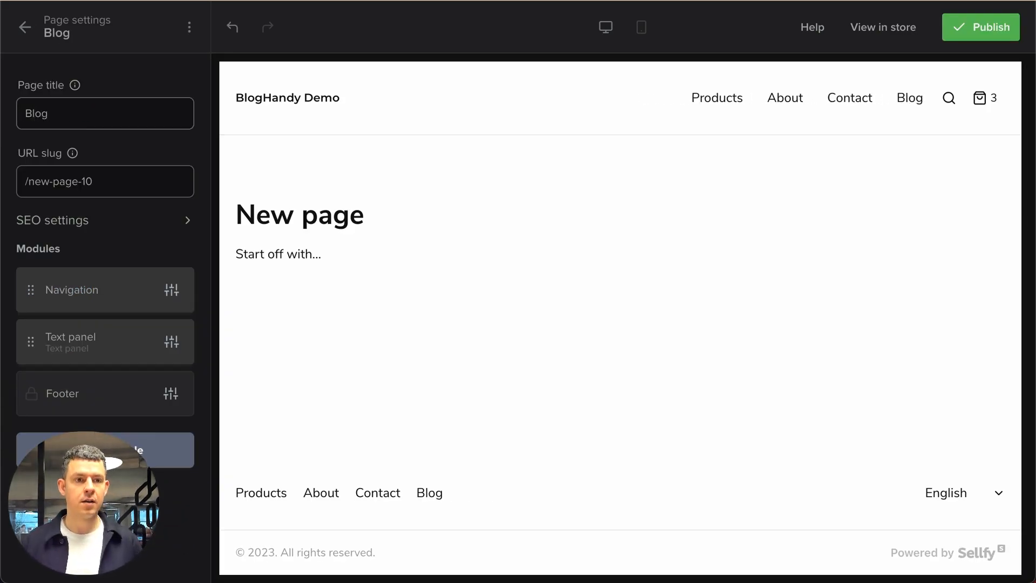
triple_click(130, 187)
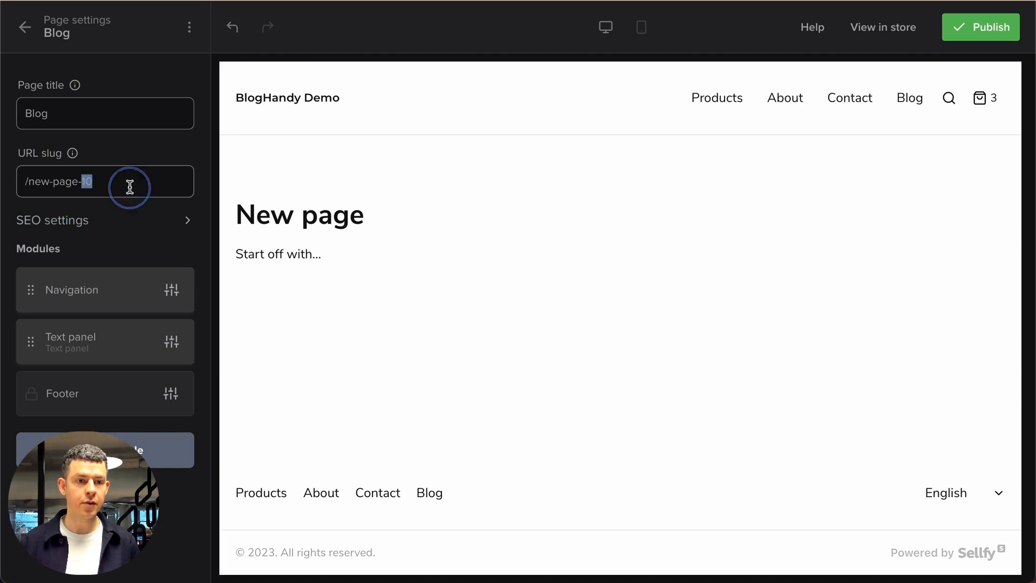
type("/blog")
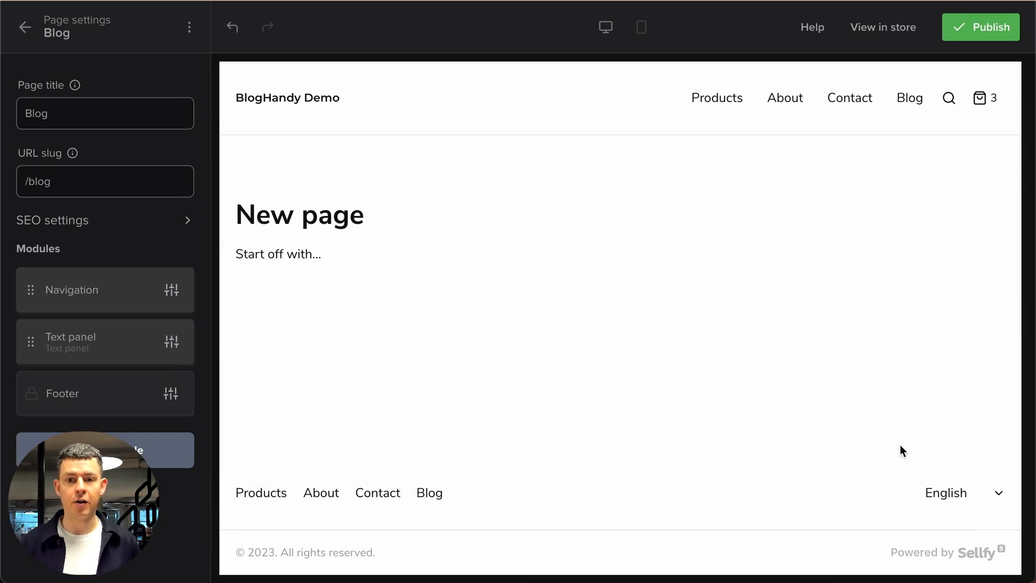
Delete the placeholder heading and paragraph from the Blog page's text panel.
left_click(410, 230)
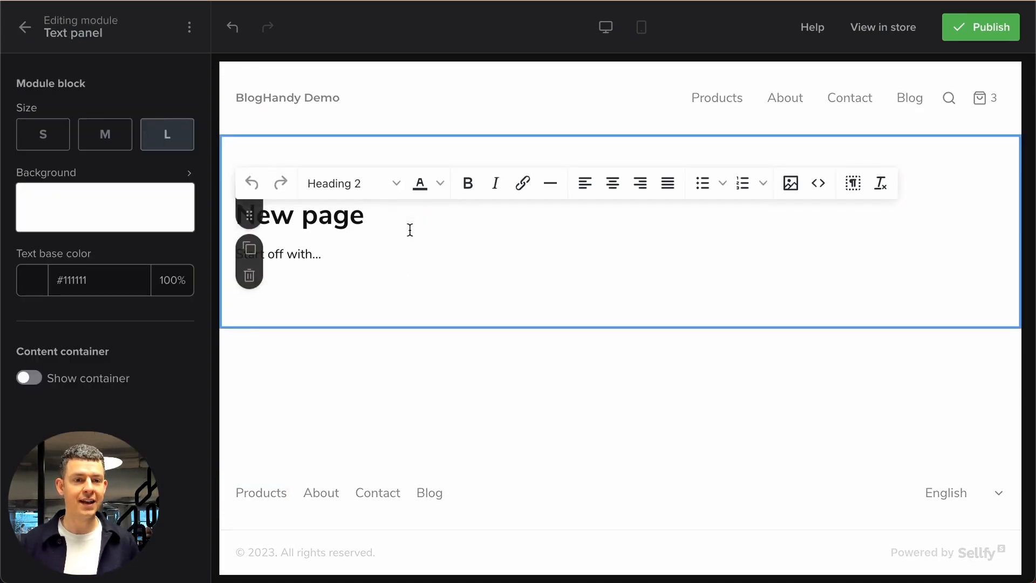
left_click(365, 270)
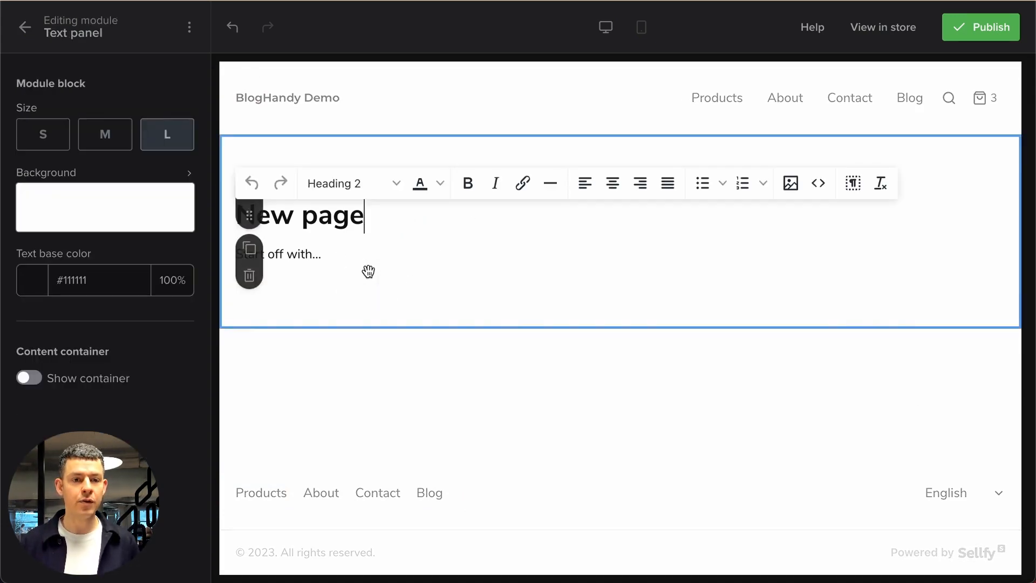
left_click_drag(333, 257, 238, 202)
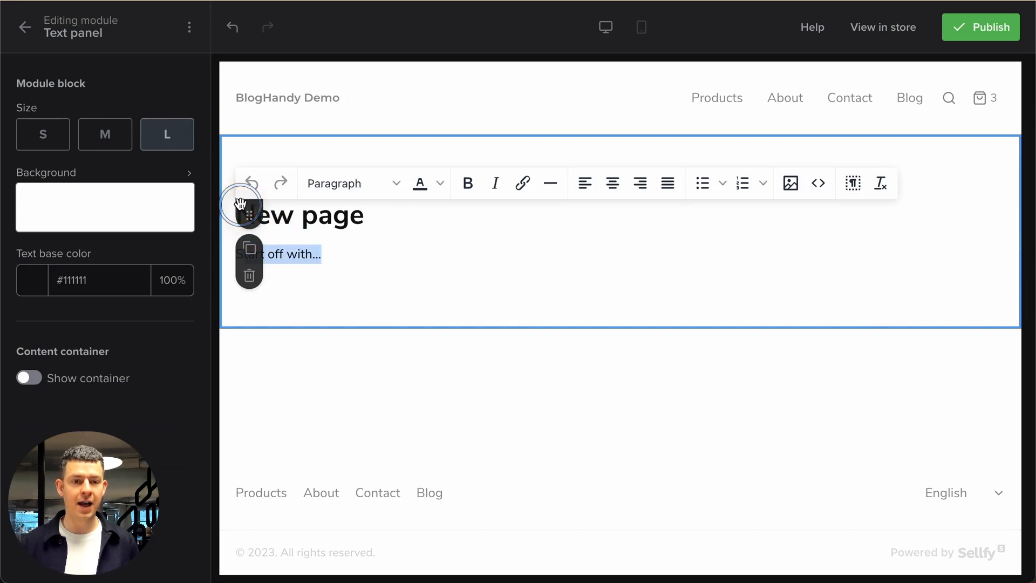
key("BackSpace")
key("BackSpace")
key("BackSpace")
key("BackSpace")
key("BackSpace")
key("BackSpace")
key("BackSpace")
key("BackSpace")
key("BackSpace")
key("BackSpace")
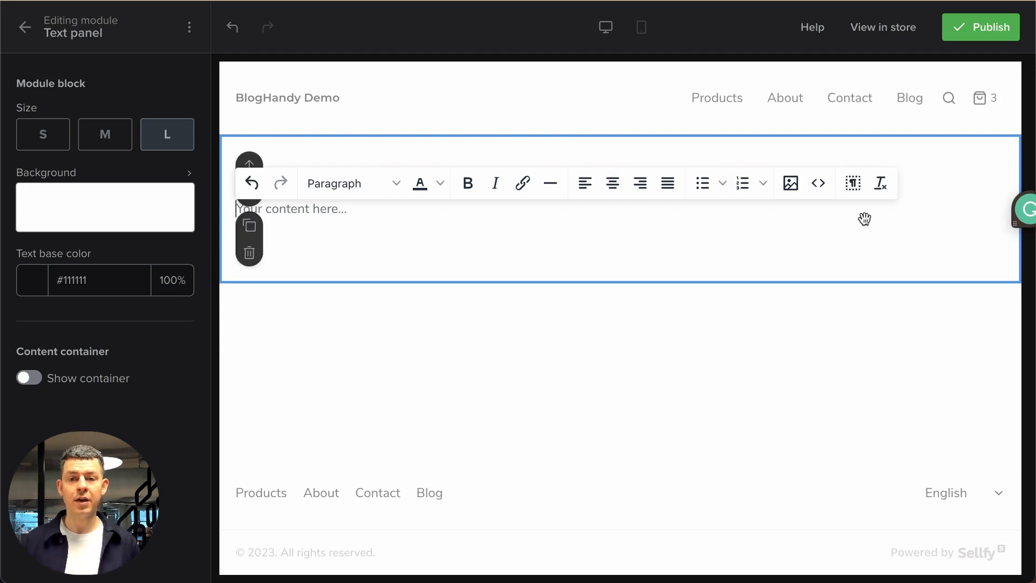
Copy BlogHandy's Step 2 snippet <div id="bh-posts"></div> into the text panel's source code and save it.
left_click(821, 188)
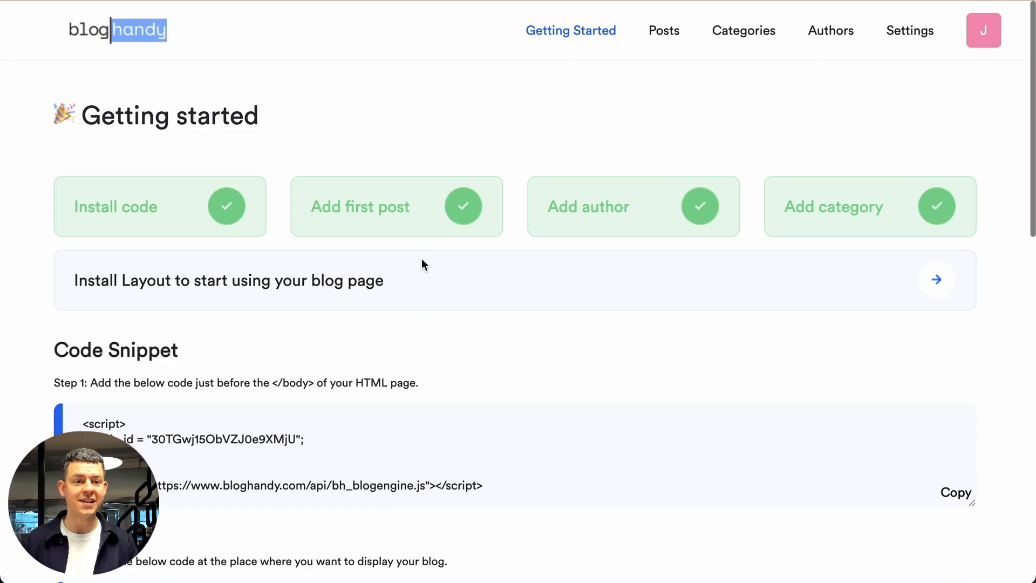
scroll(422, 264, "down", 3)
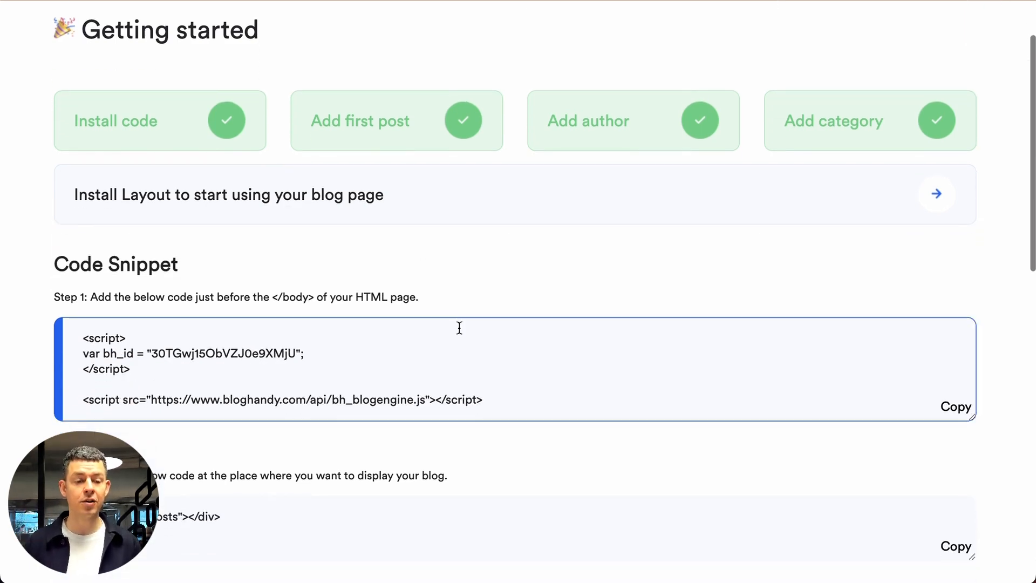
scroll(486, 416, "down", 4)
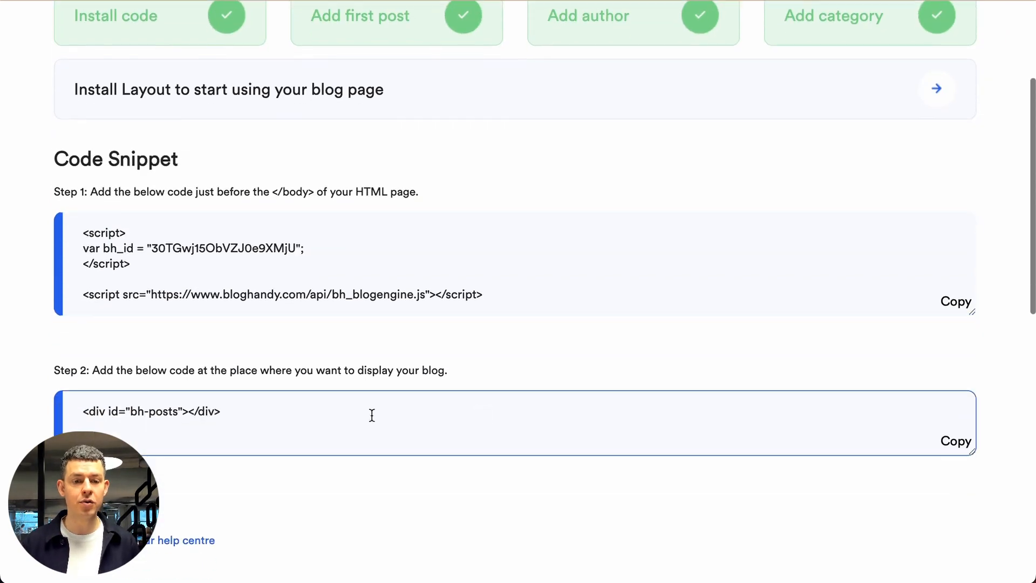
left_click(954, 444)
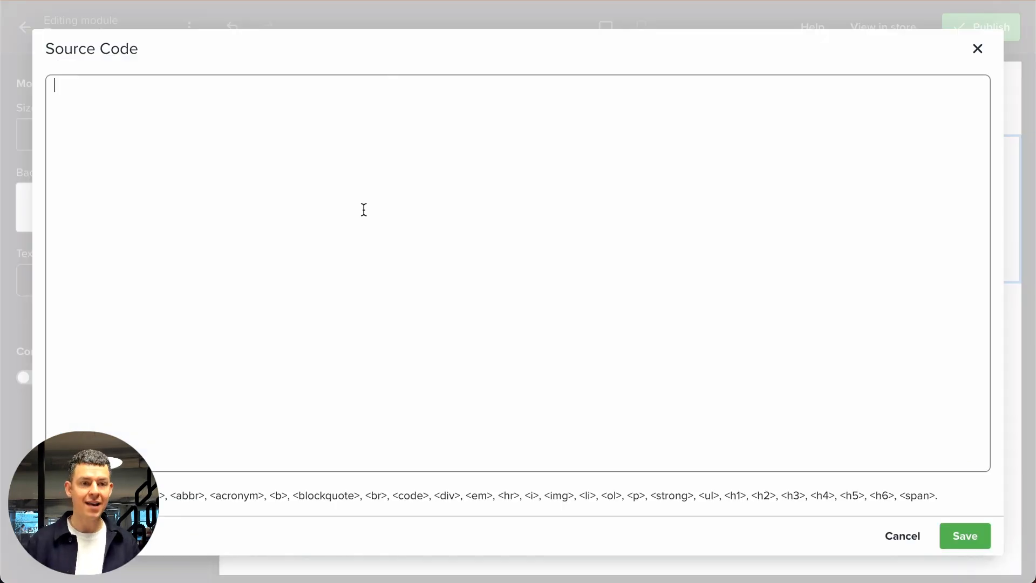
key("ctrl+v")
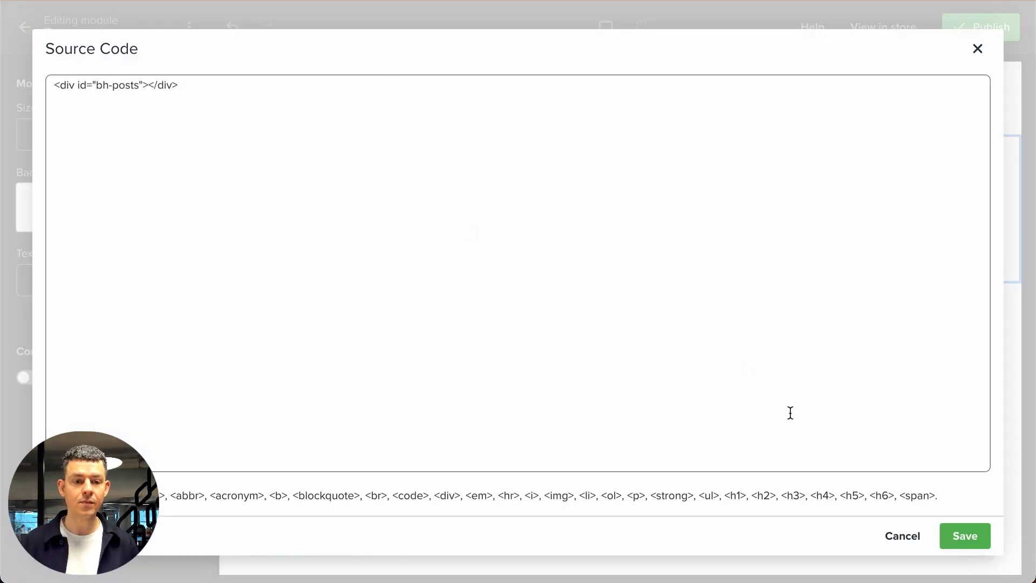
left_click(965, 542)
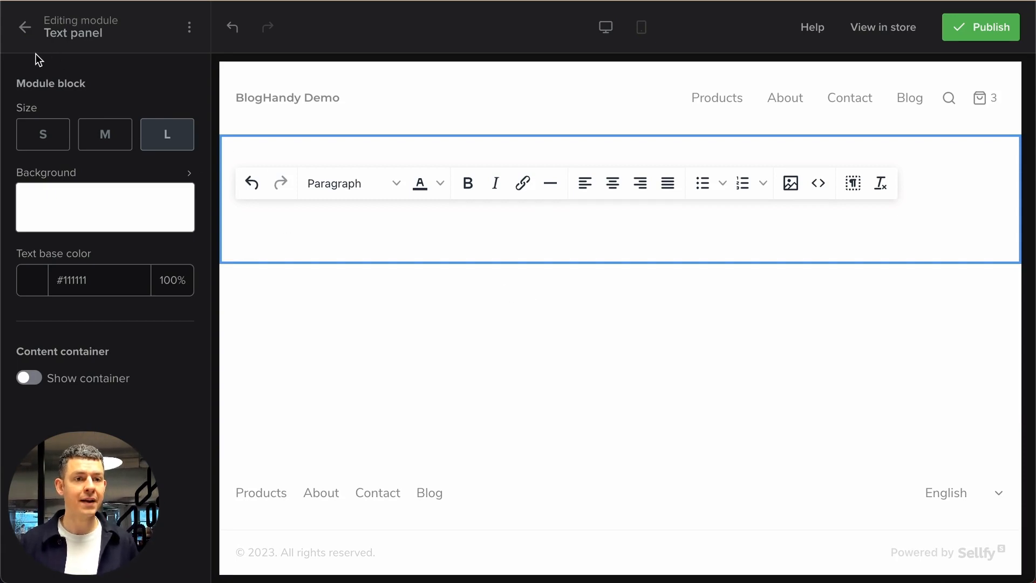
left_click(24, 28)
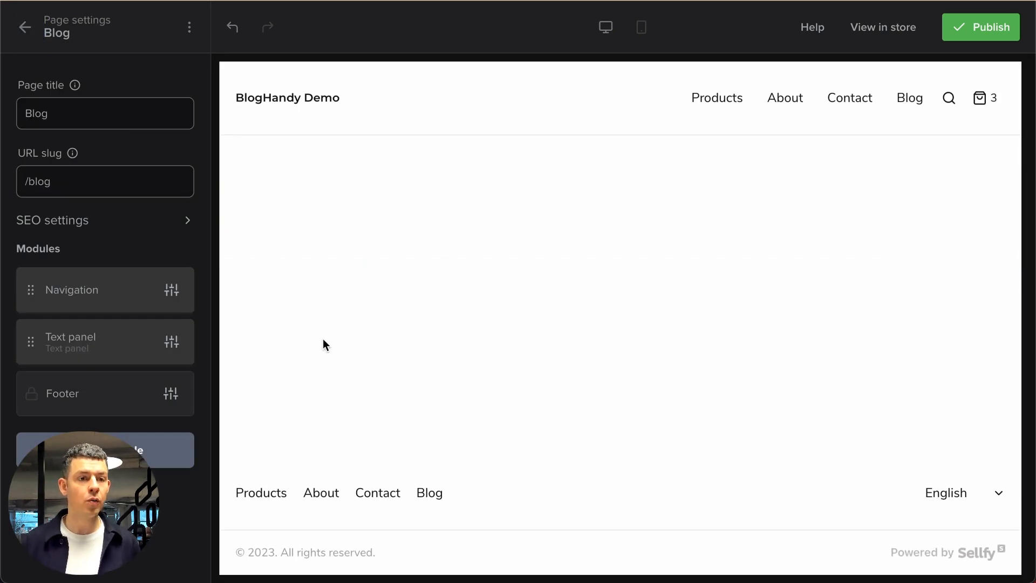
Paste BlogHandy's Step 1 script snippet into the store's custom head code and publish the store changes.
left_click(22, 31)
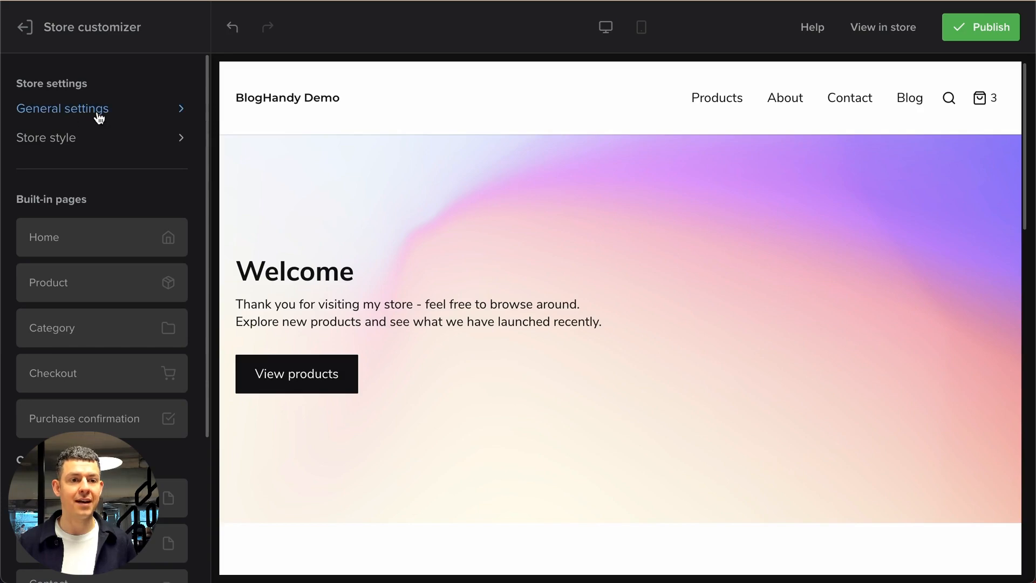
left_click(98, 113)
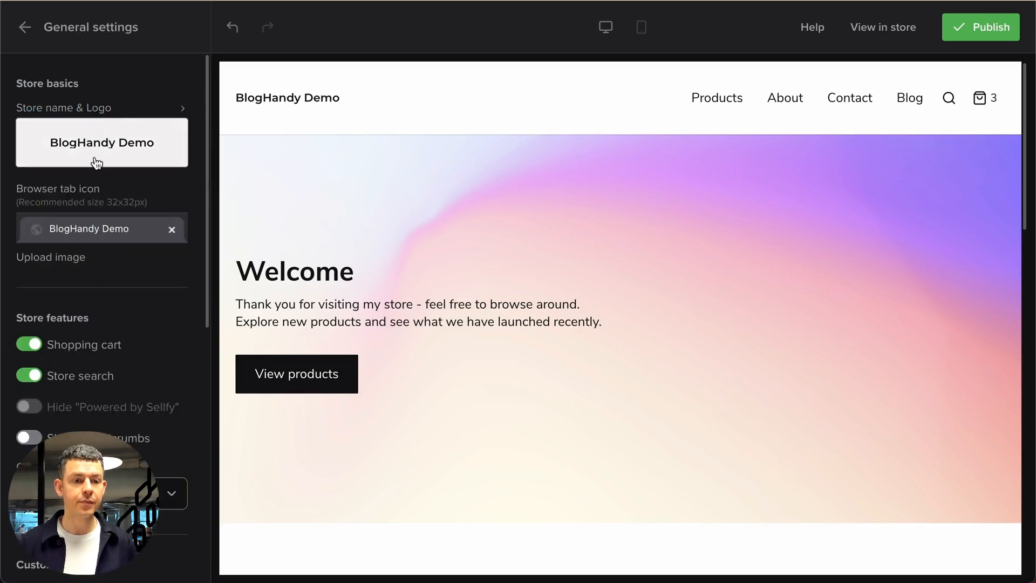
scroll(99, 243, "down", 6)
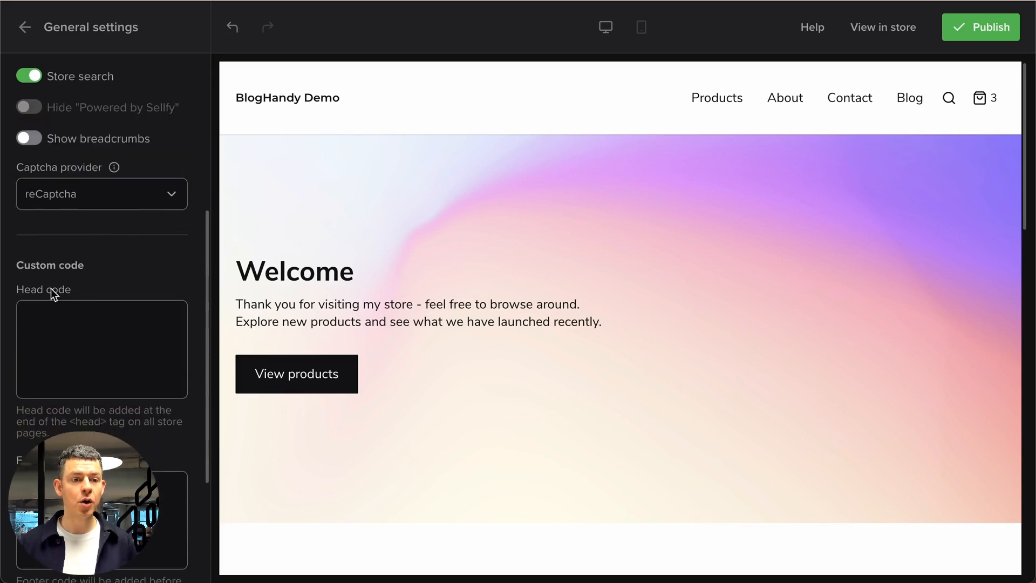
left_click(69, 365)
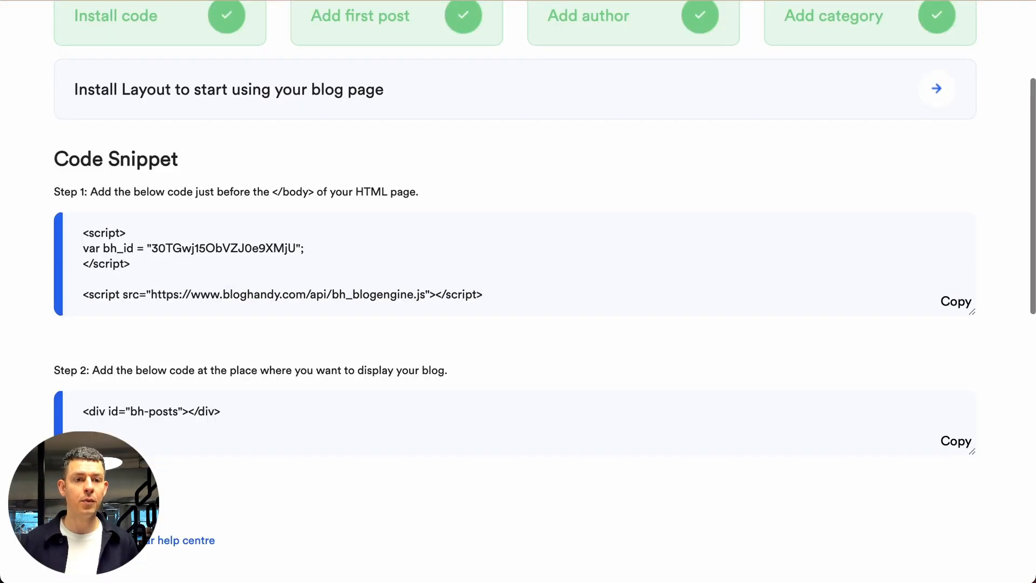
left_click(957, 303)
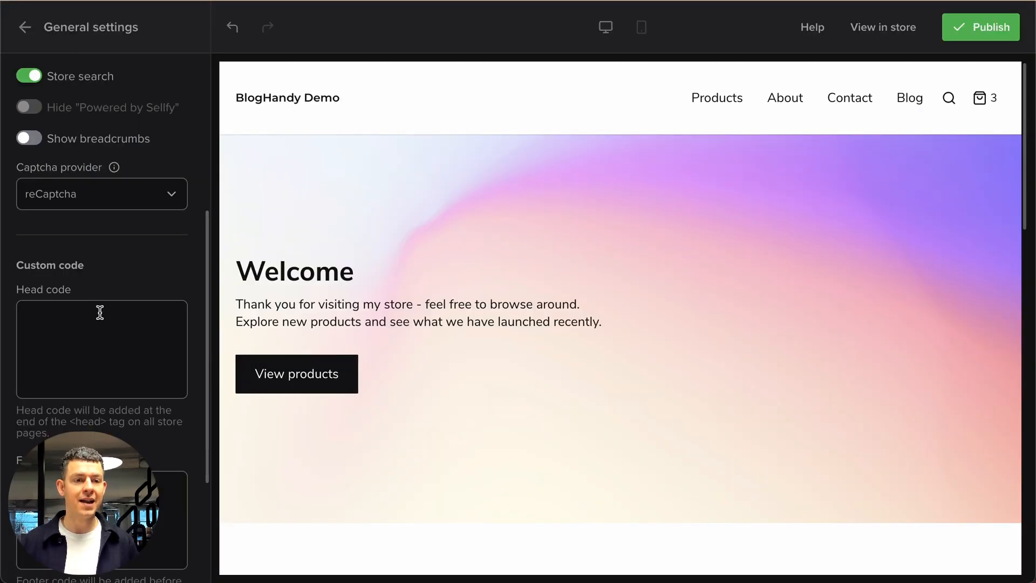
left_click(91, 350)
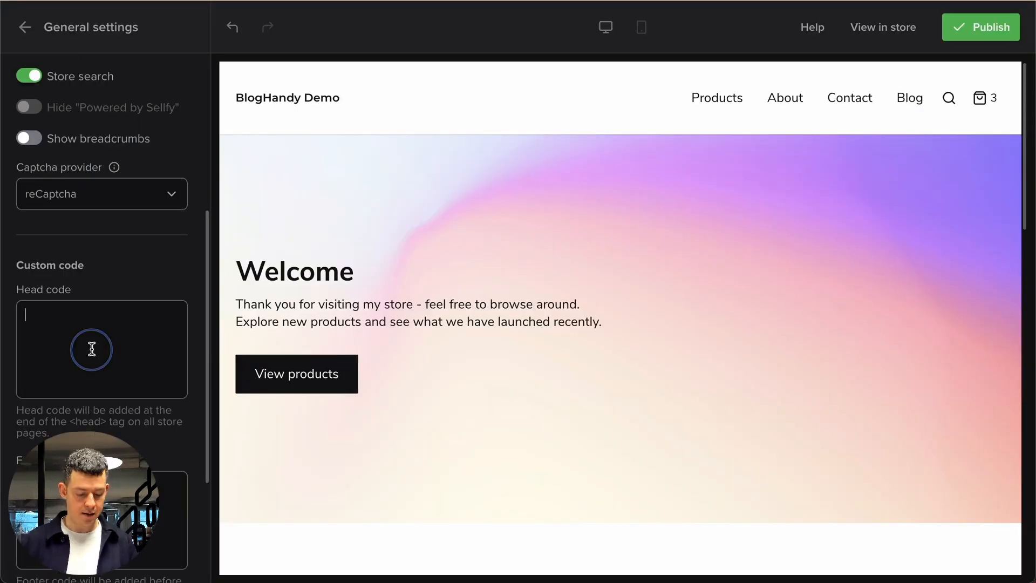
key("ctrl+v")
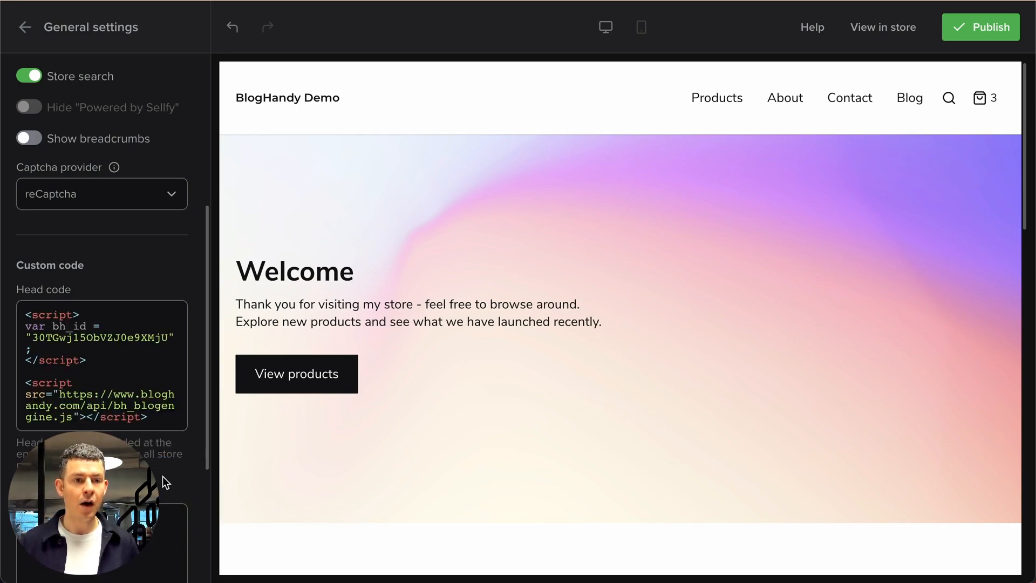
left_click(971, 29)
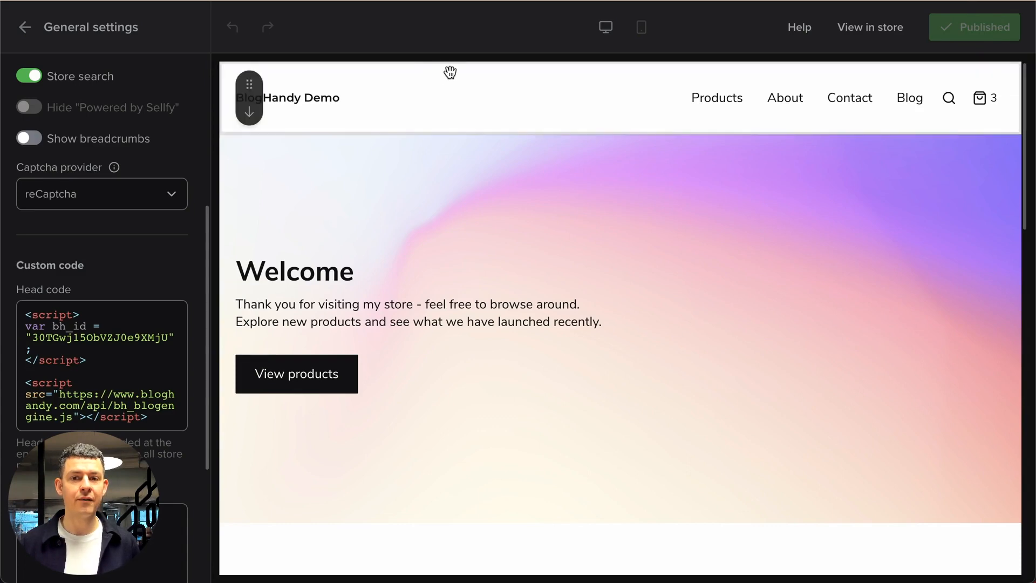
View the live store and look through the embedded posts on its Blog page.
left_click(878, 27)
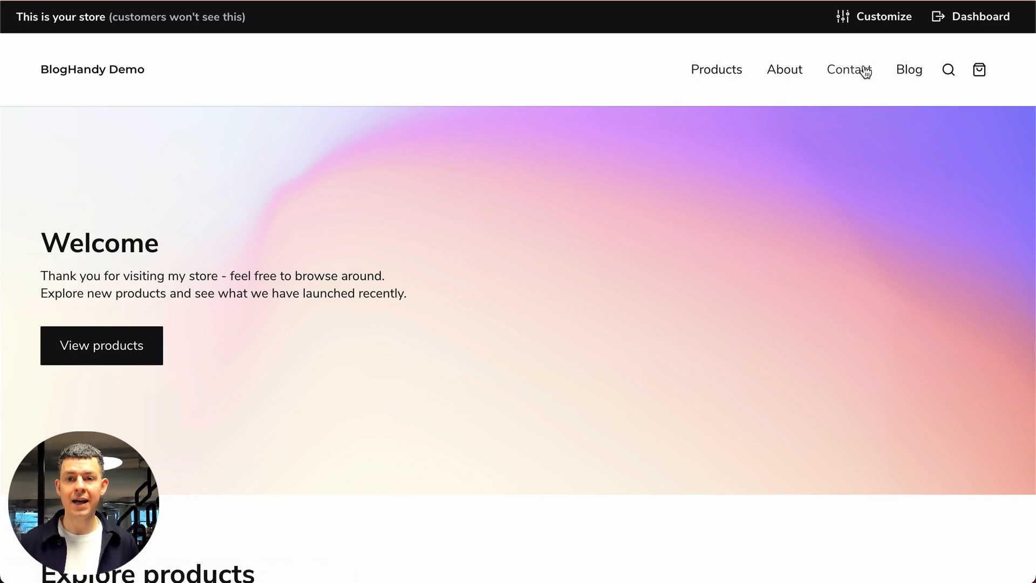
left_click(911, 74)
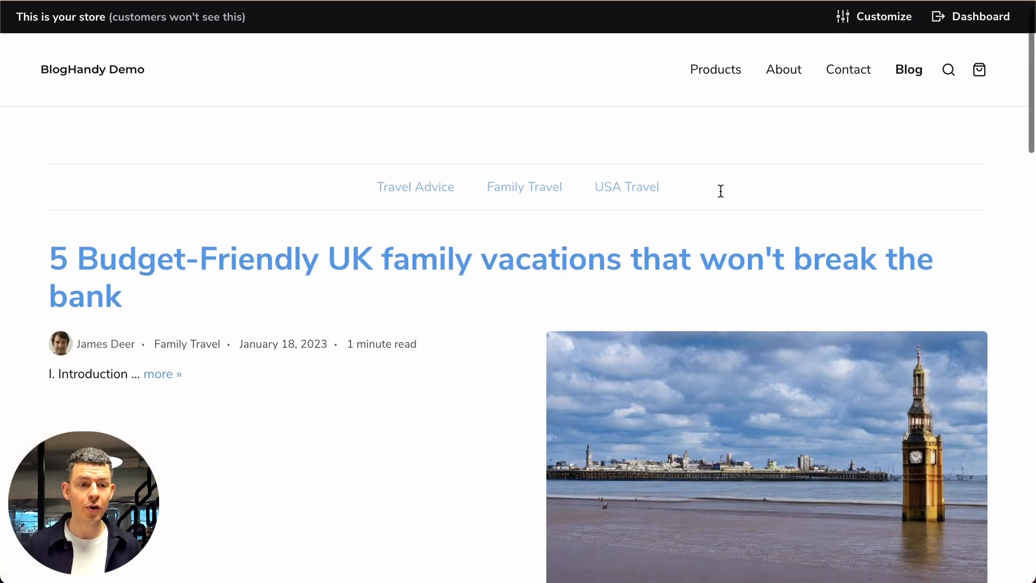
scroll(721, 191, "down", 15)
scroll(721, 197, "down", 5)
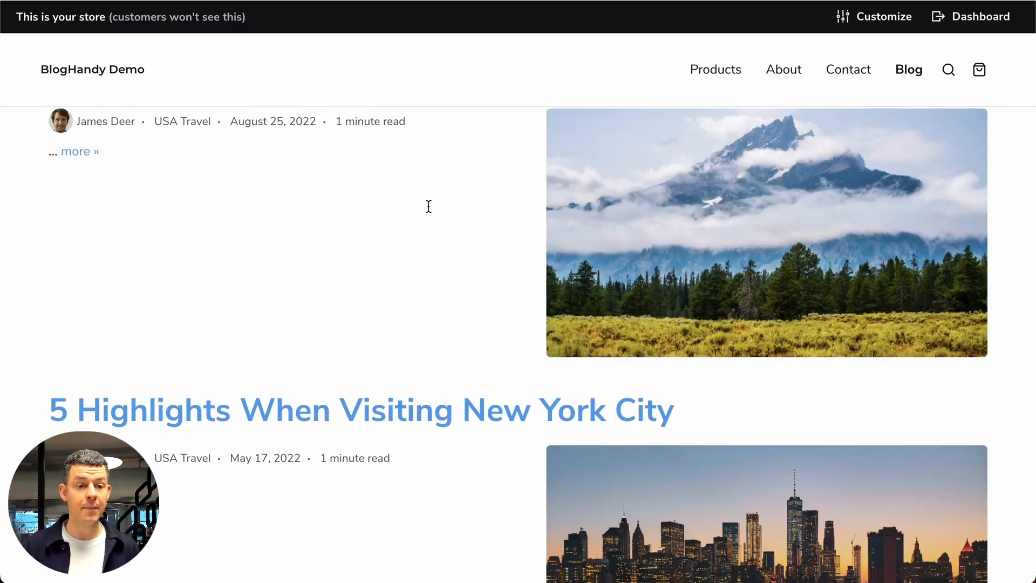
scroll(429, 206, "down", 8)
scroll(429, 207, "up", 10)
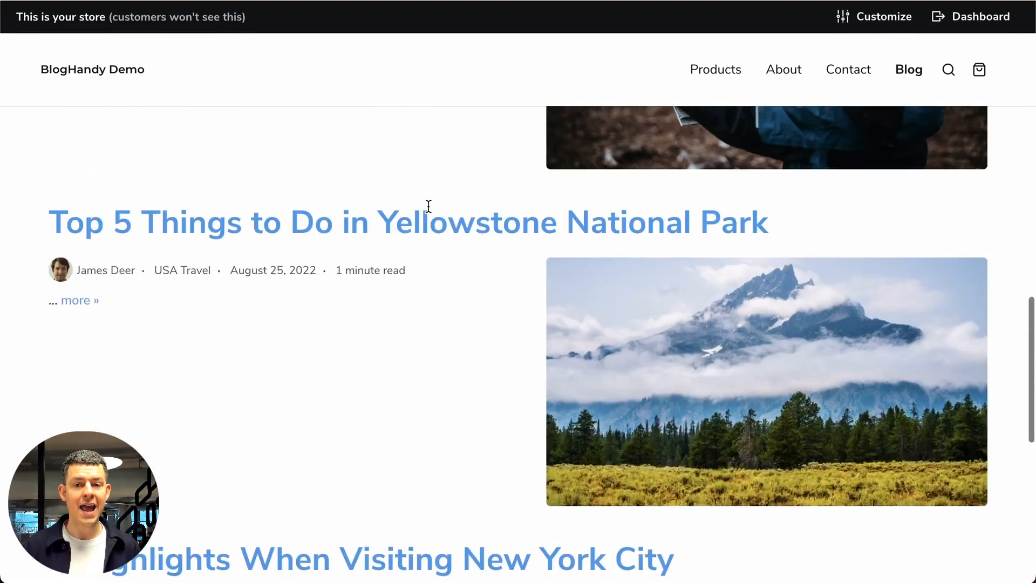
scroll(429, 206, "up", 10)
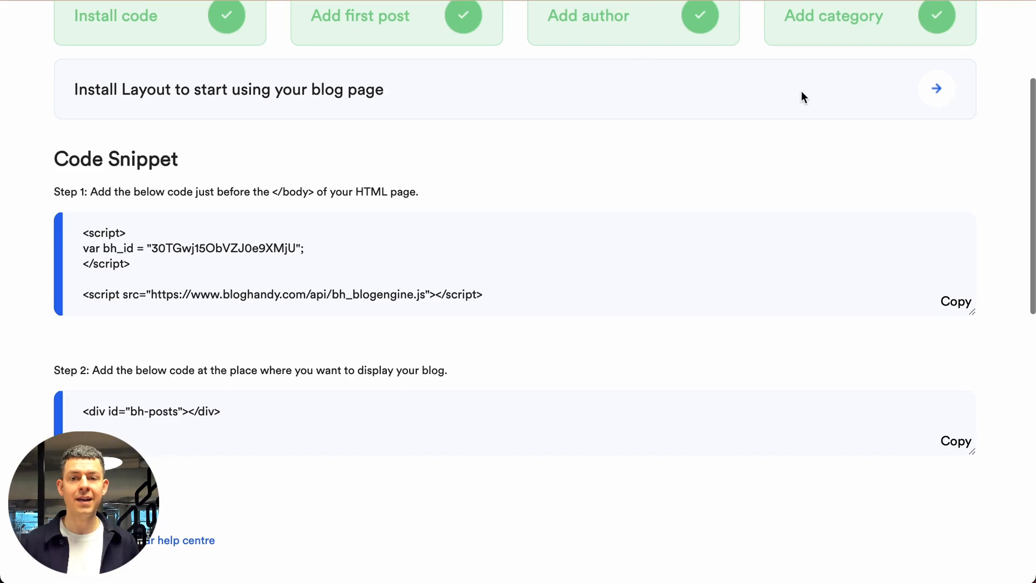
scroll(802, 98, "up", 5)
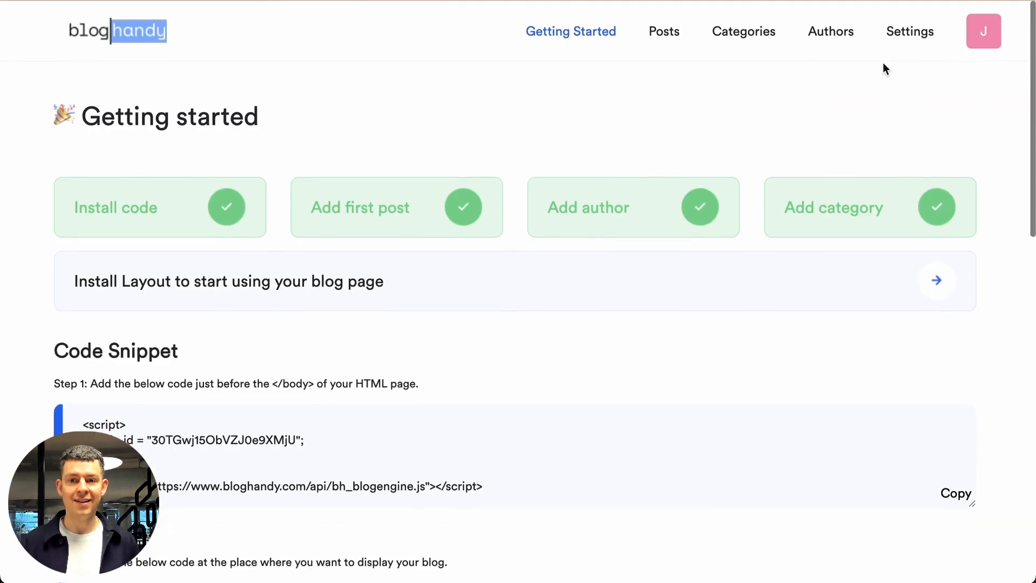
left_click(926, 32)
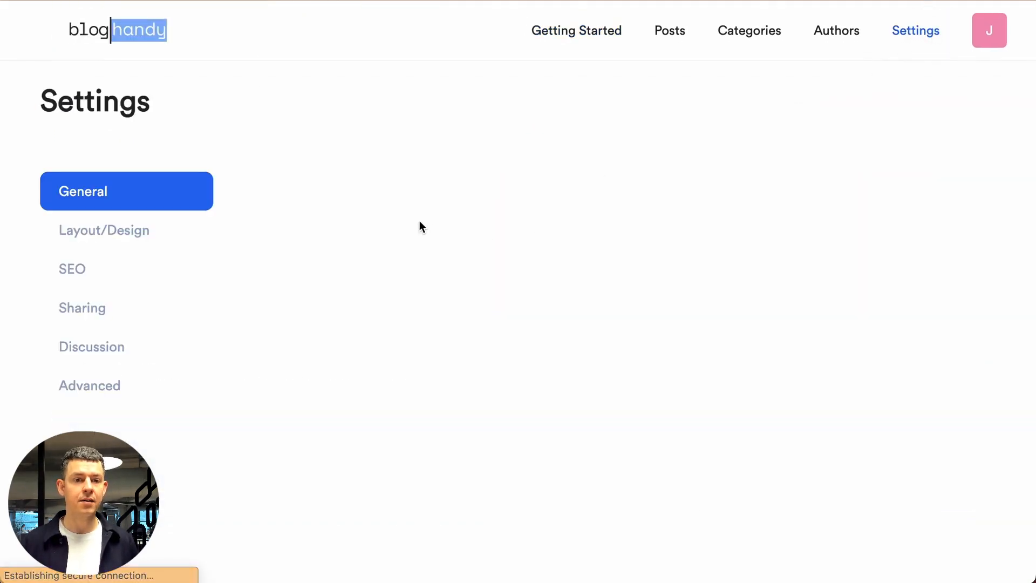
left_click(327, 238)
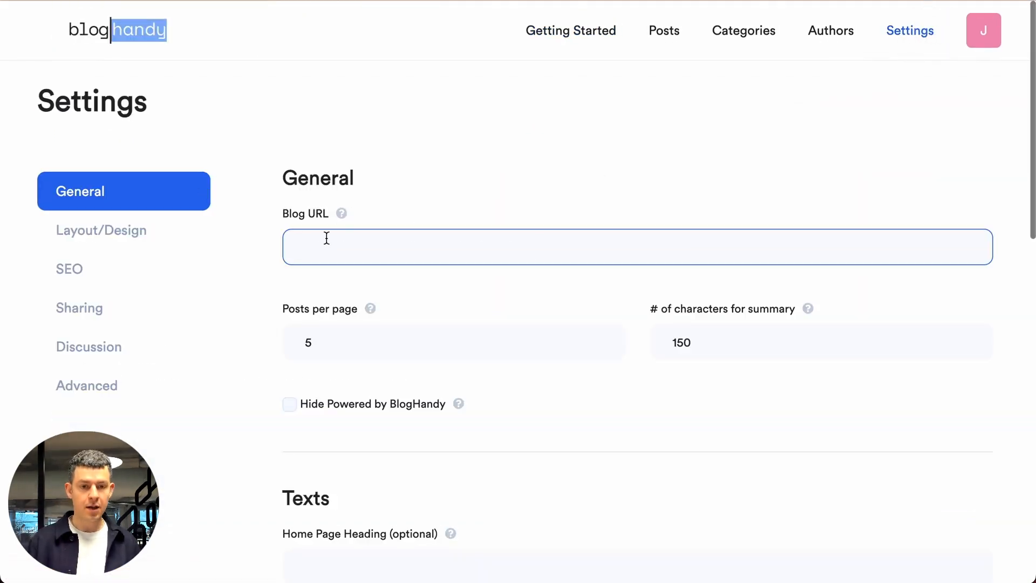
type("https://bloghandy-demo.aelify.store/blog/")
scroll(459, 286, "down", 15)
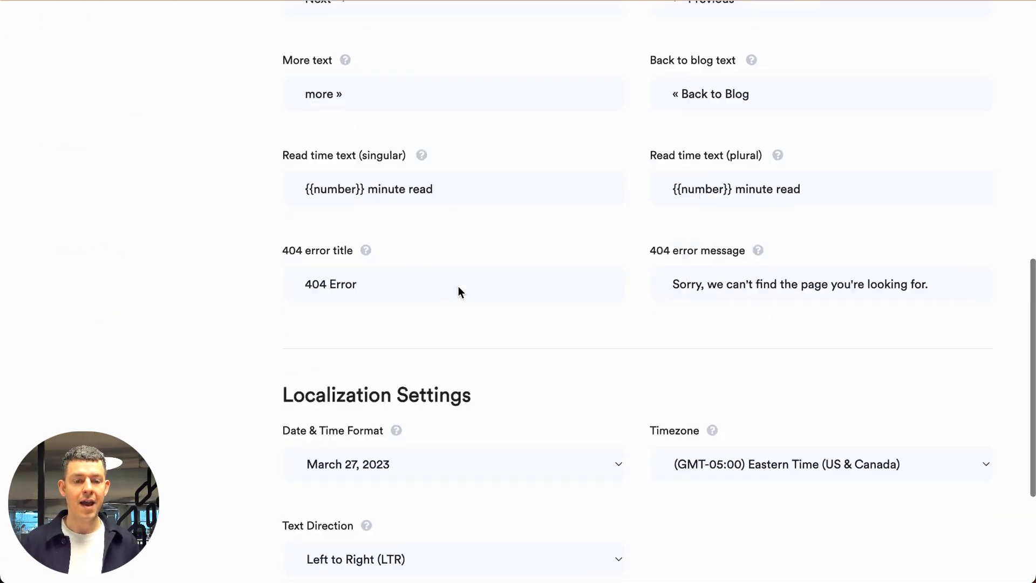
scroll(459, 286, "down", 3)
left_click(361, 436)
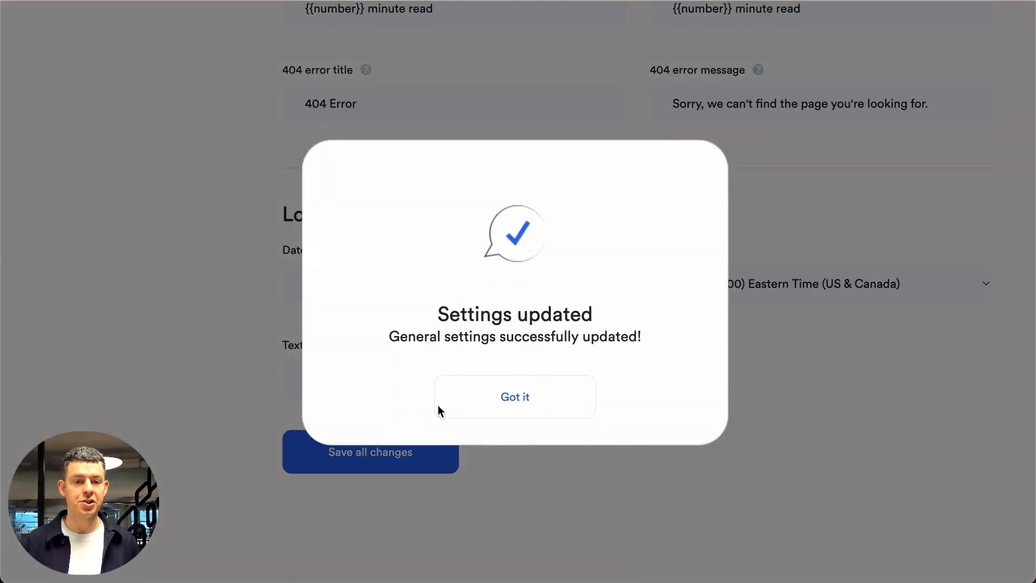
left_click(491, 417)
Browse the available main page blog layouts in the design settings and switch the layout to Modern Grid.
scroll(491, 417, "up", 20)
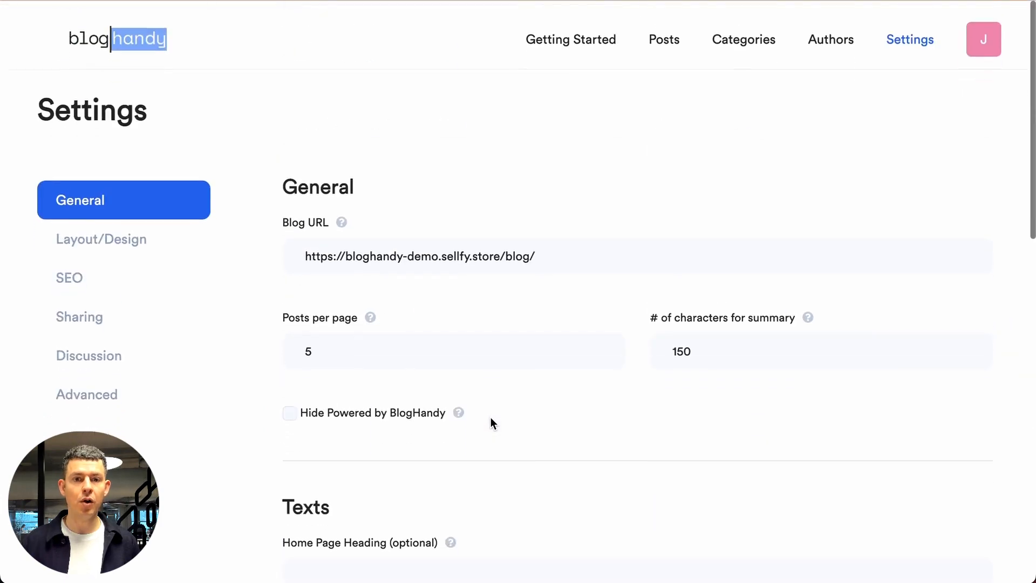
left_click(120, 234)
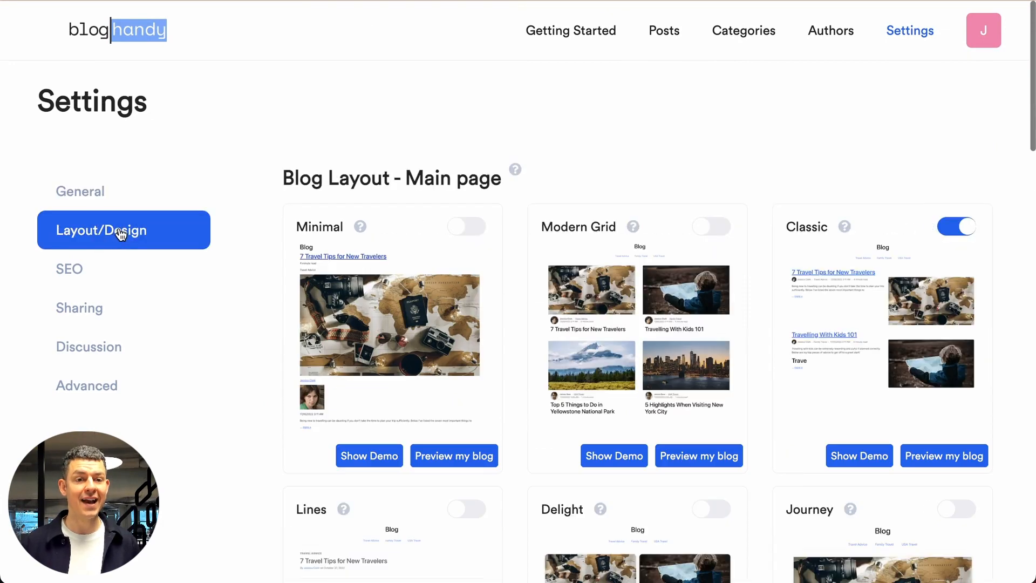
scroll(517, 288, "down", 9)
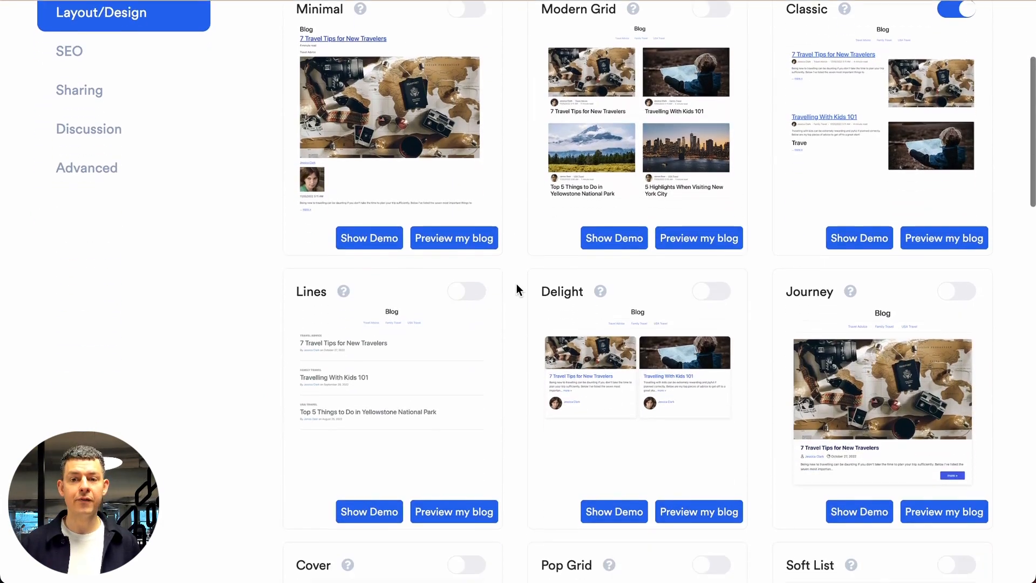
scroll(517, 283, "down", 4)
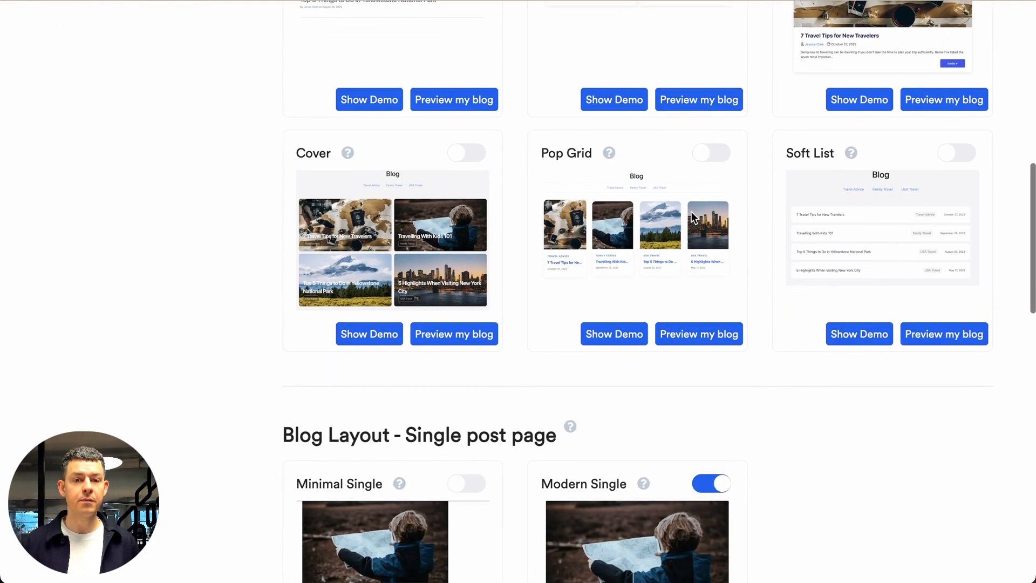
scroll(692, 203, "up", 12)
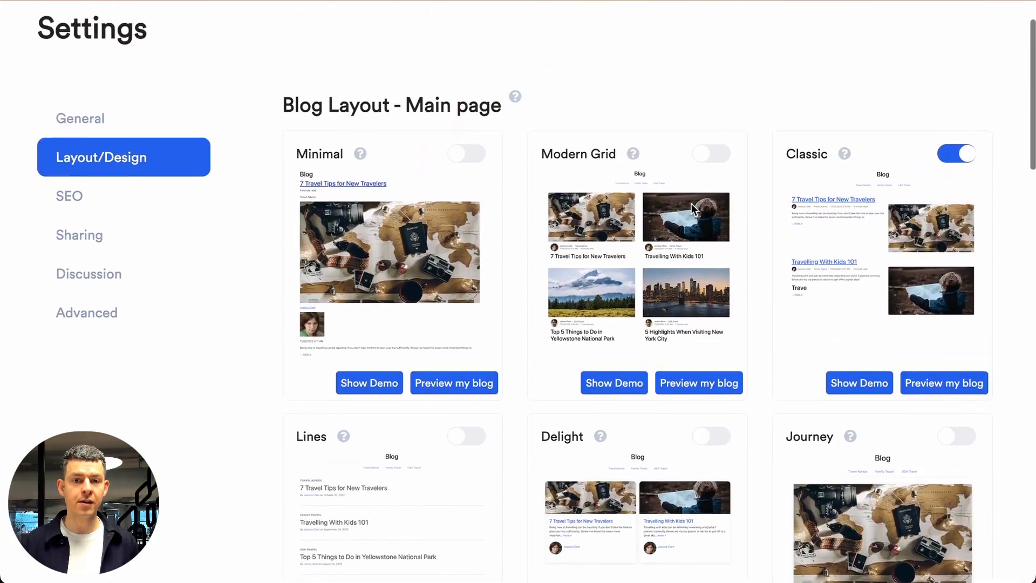
scroll(691, 203, "down", 2)
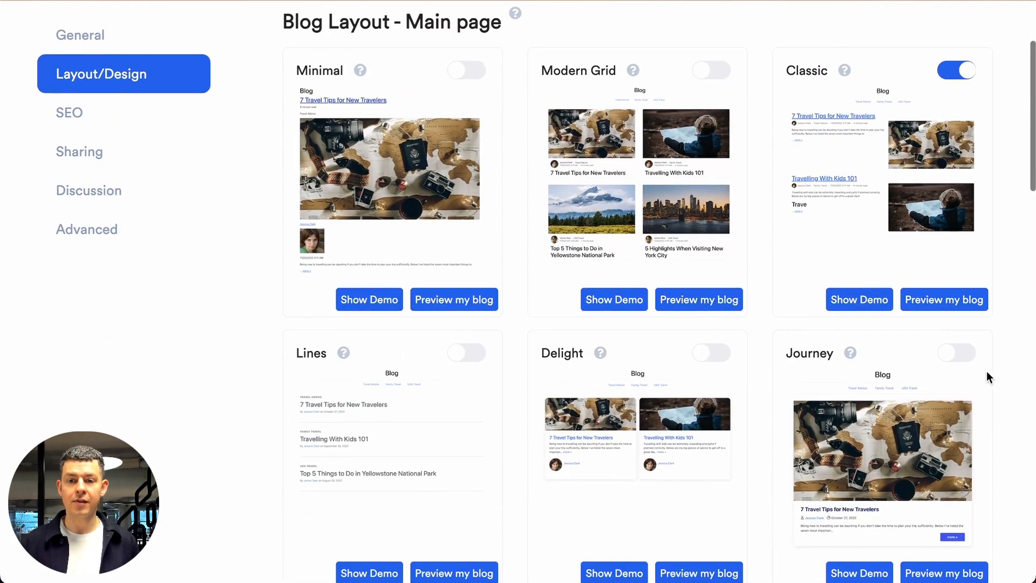
left_click(714, 70)
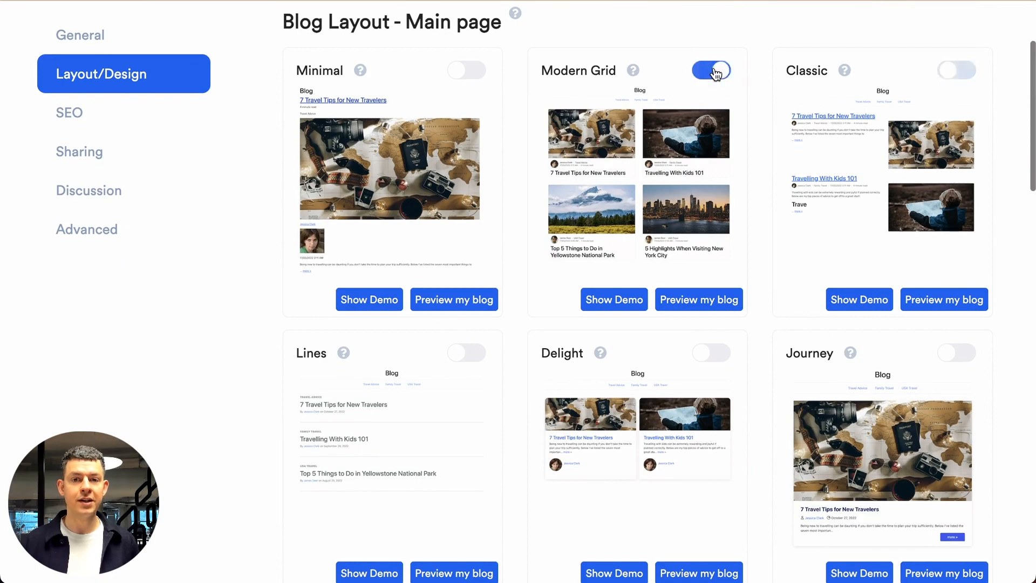
left_click(526, 399)
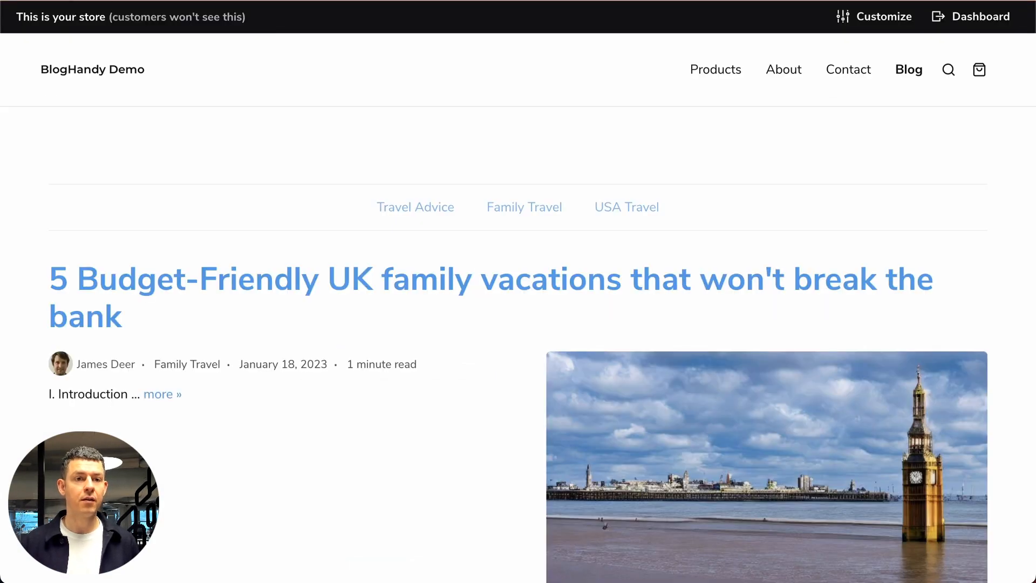
Reload the live store's Blog page and look through the posts in the new layout.
key("super+r")
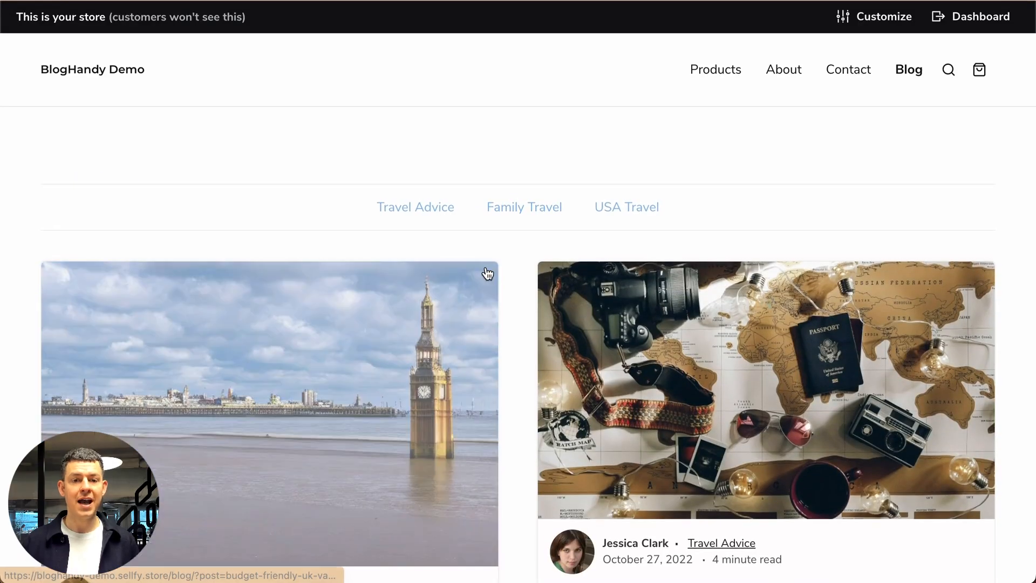
scroll(487, 274, "down", 15)
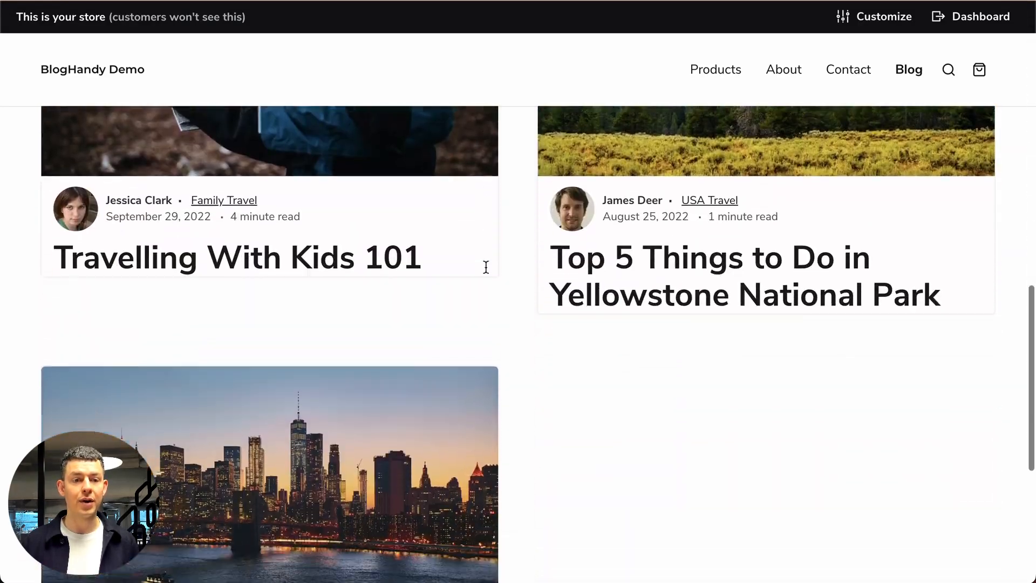
scroll(486, 268, "down", 10)
scroll(485, 267, "up", 20)
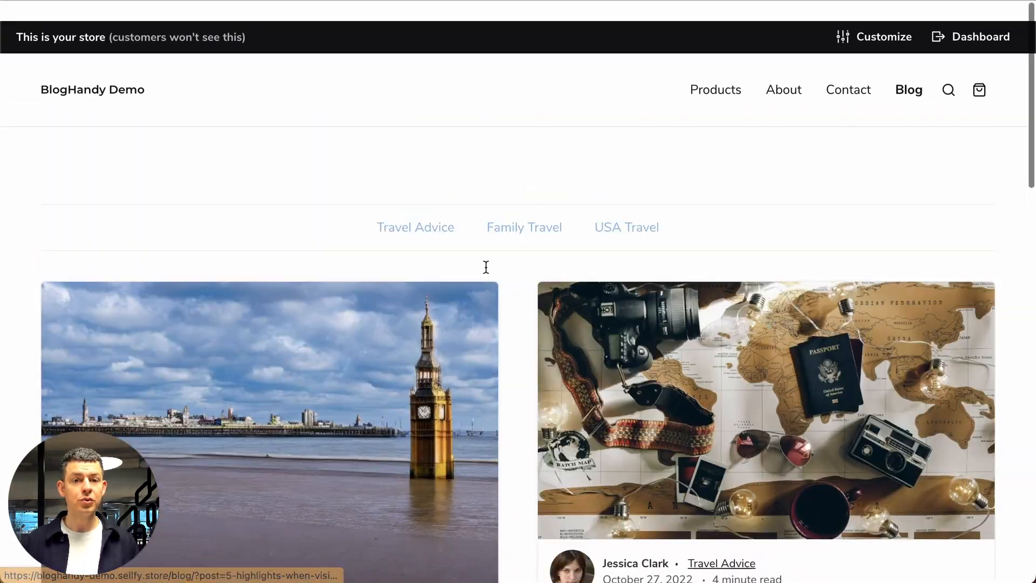
scroll(485, 267, "down", 3)
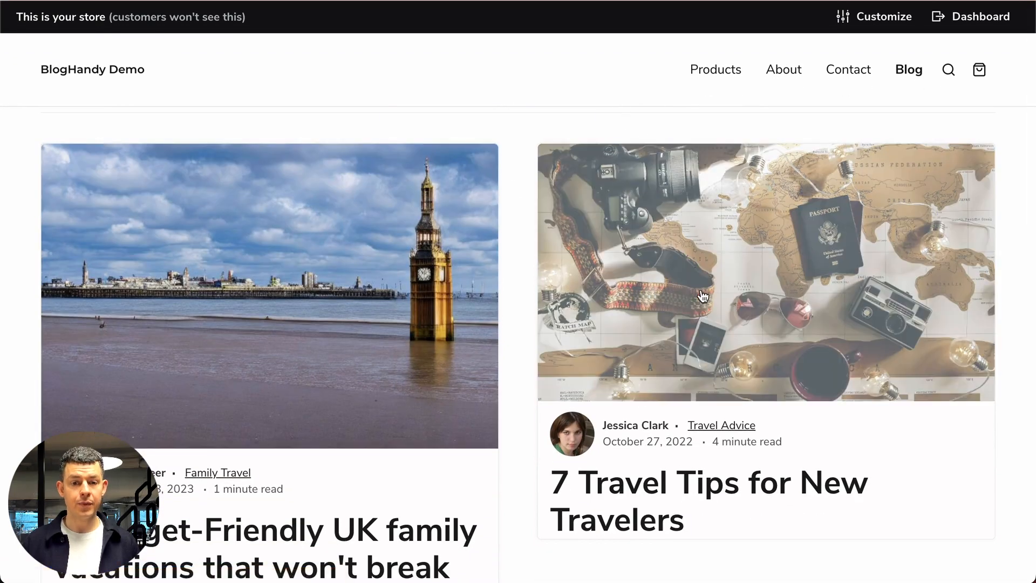
Open the post "7 Travel Tips for New Travelers" on the live blog and look through its content.
left_click(703, 297)
scroll(703, 296, "down", 5)
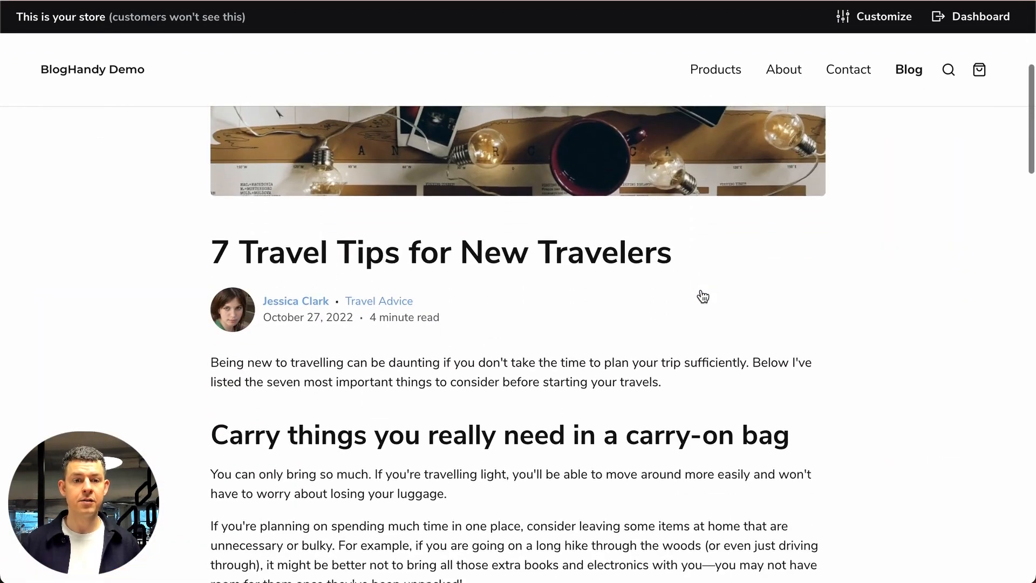
scroll(702, 297, "down", 10)
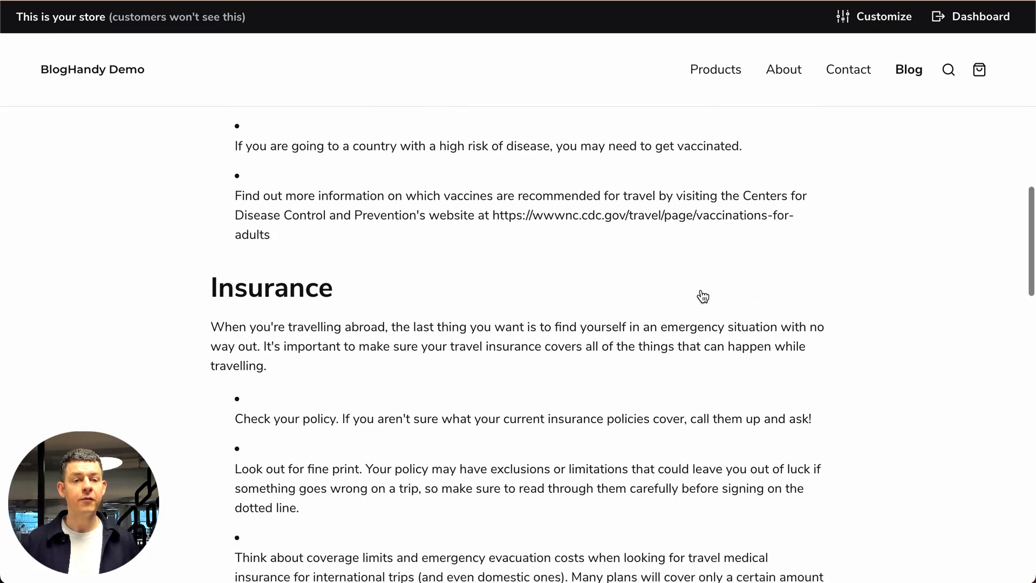
scroll(703, 297, "down", 10)
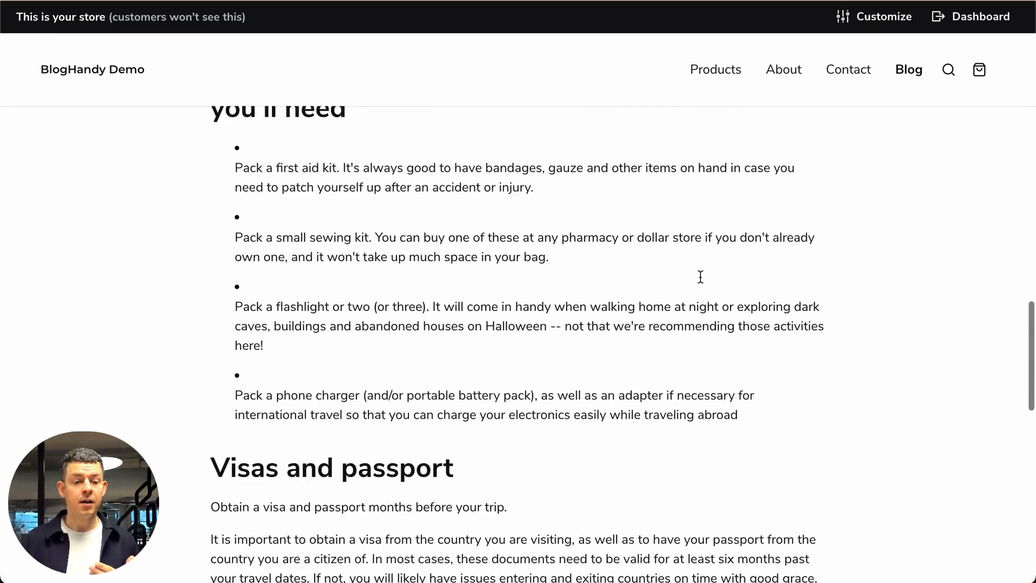
scroll(700, 277, "down", 4)
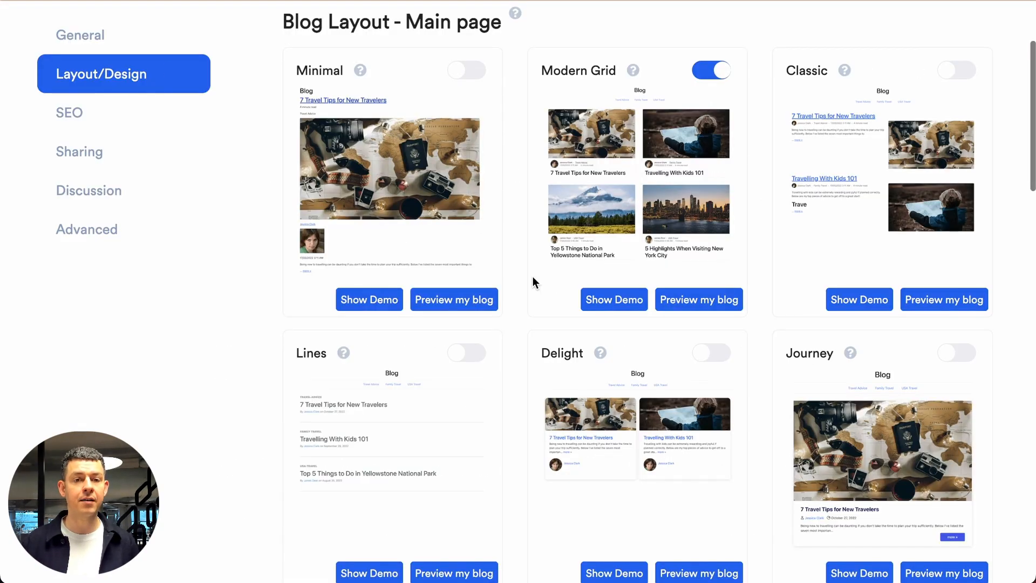
Review BlogHandy's remaining layout and design settings down to Custom CSS, and view the store's live Blog page again.
scroll(533, 283, "down", 15)
scroll(533, 283, "down", 5)
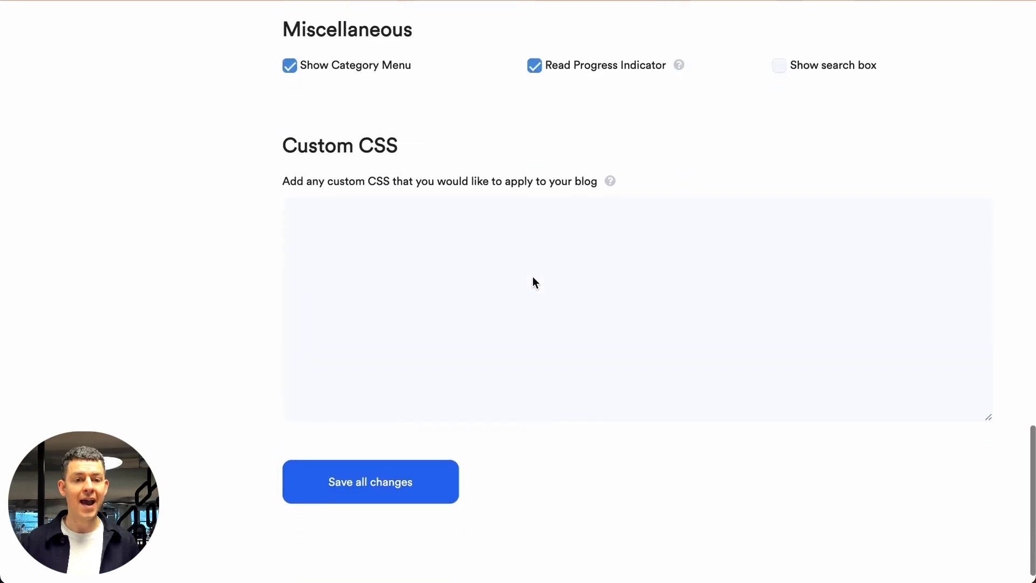
left_click(347, 244)
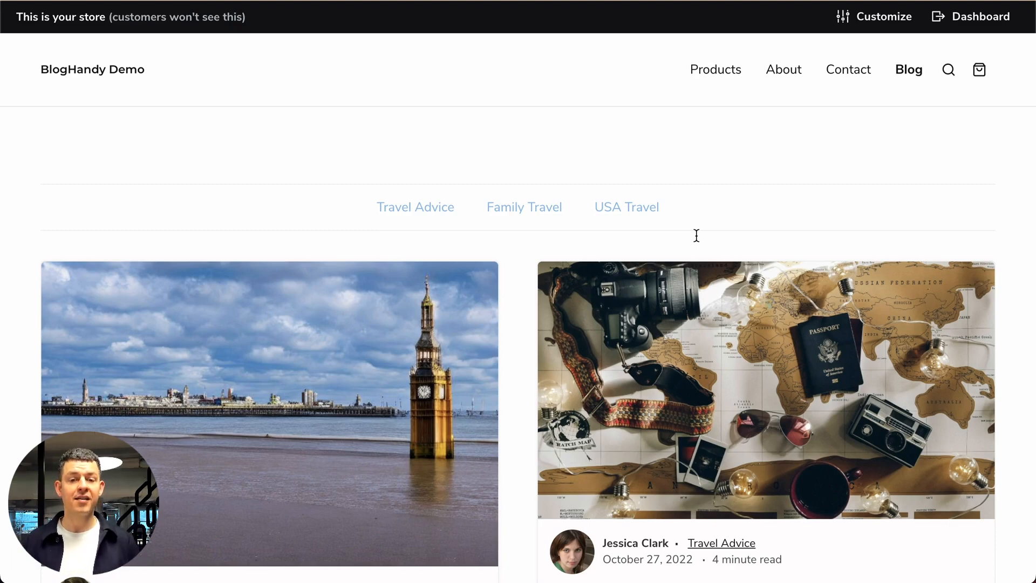
scroll(697, 236, "down", 2)
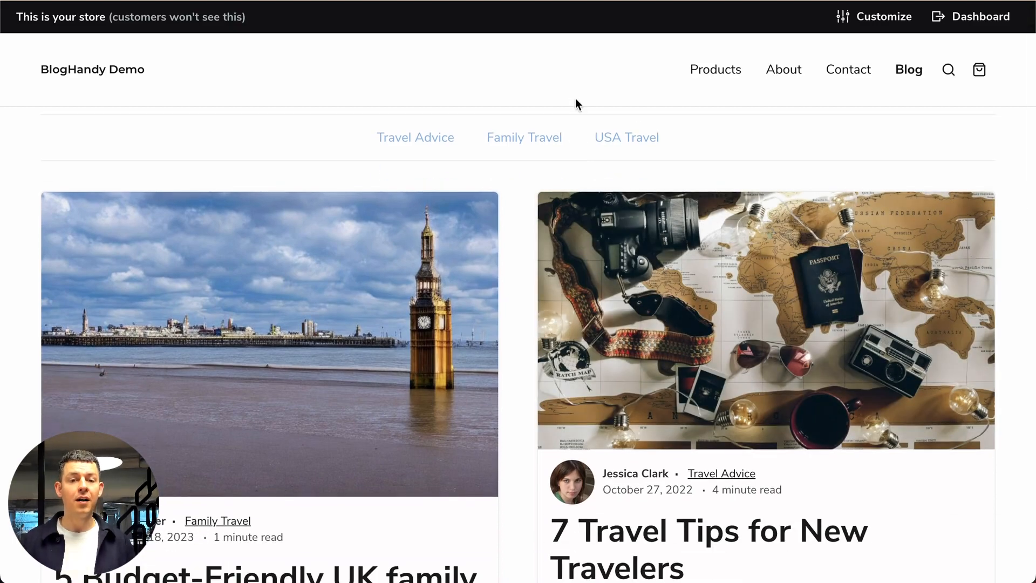